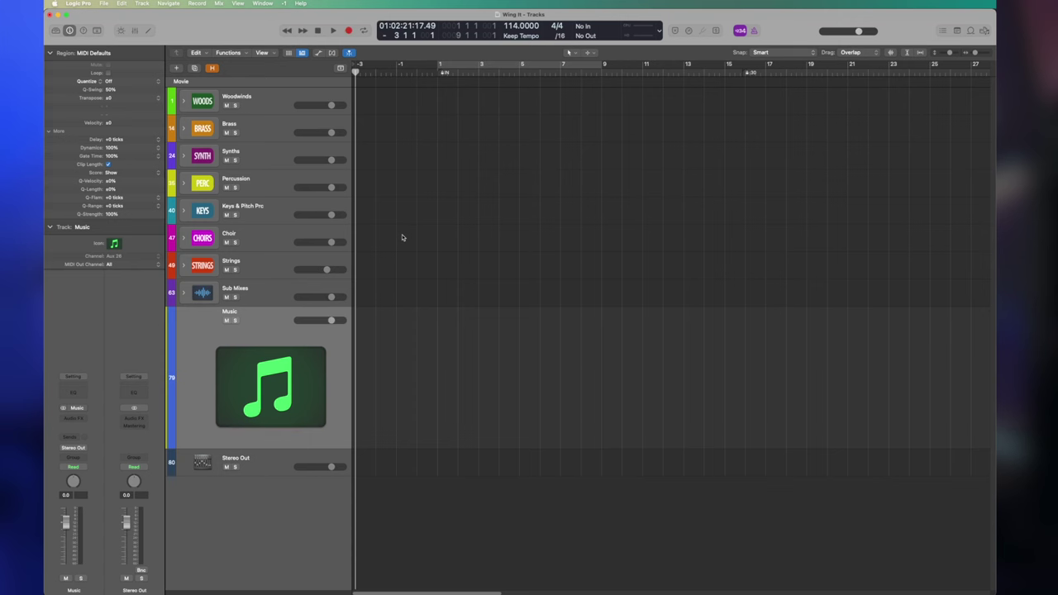
Import the movie WING IT.mp4 from the Desktop, opening the movie and extracting its audio track
click(104, 3)
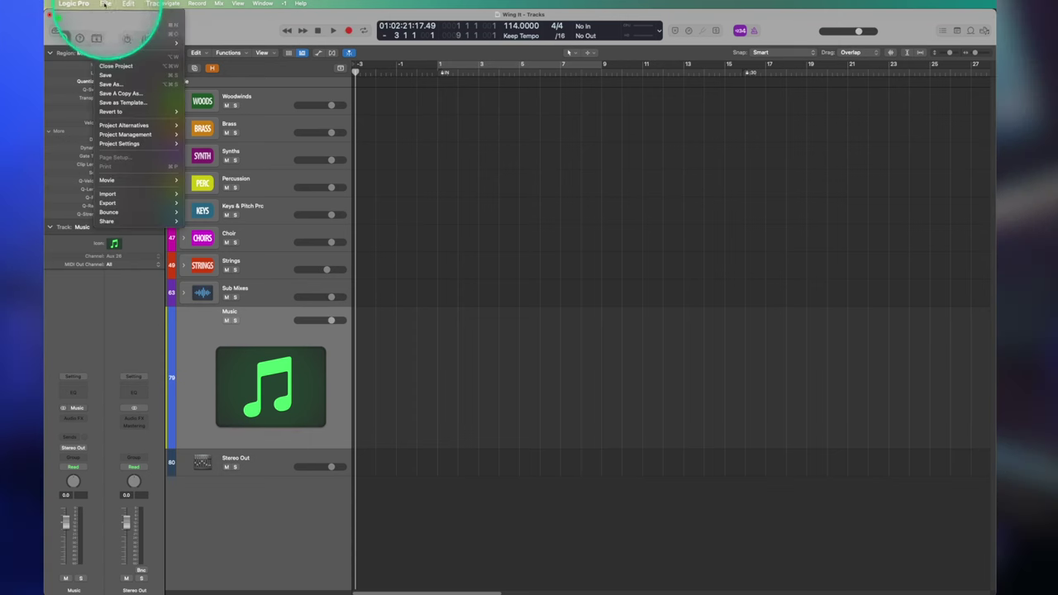
mouse_move(108, 193)
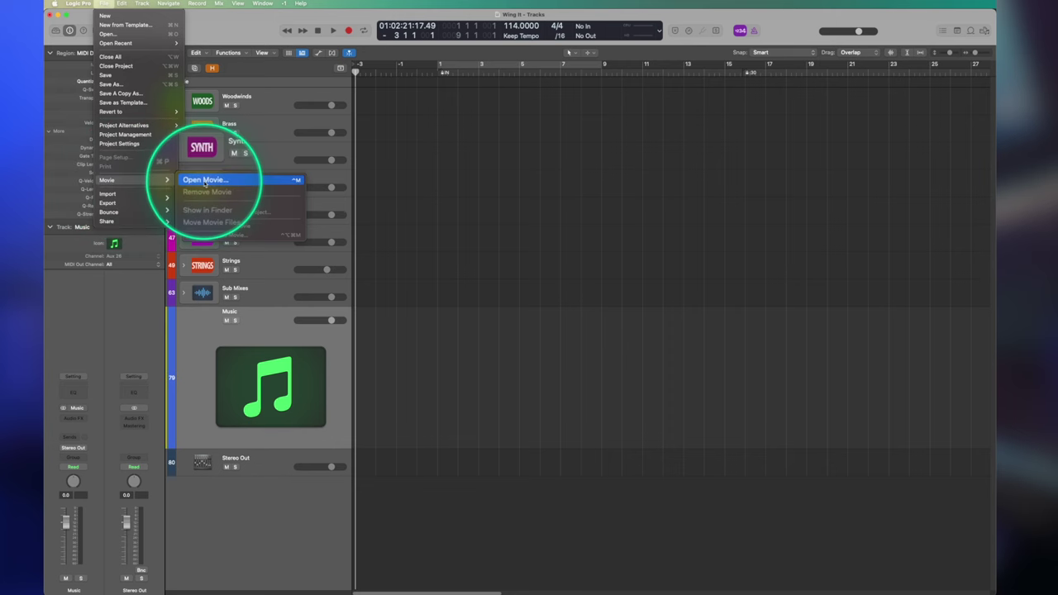
click(219, 194)
click(637, 107)
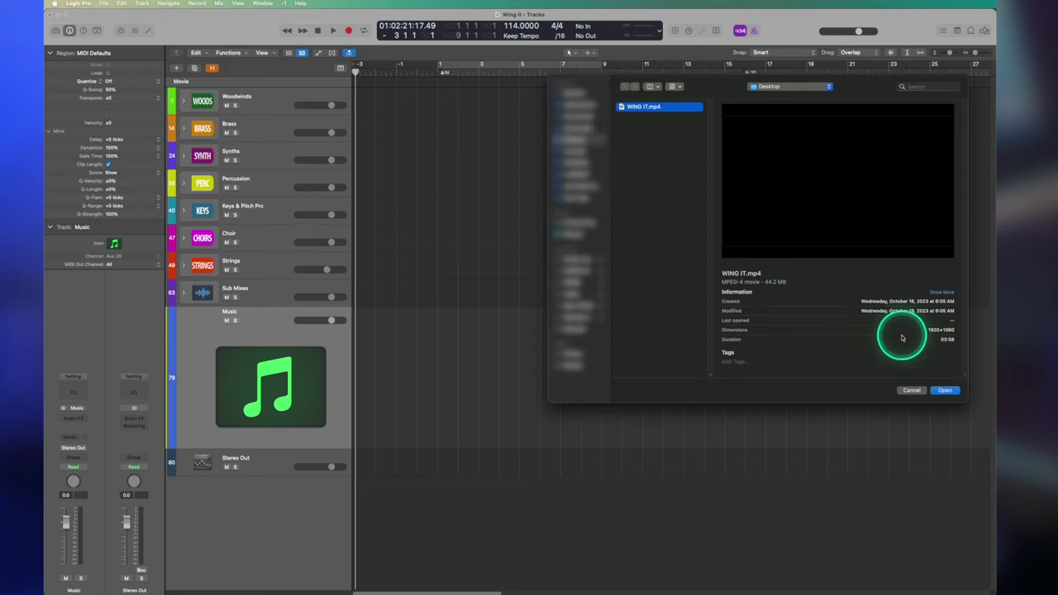
click(943, 391)
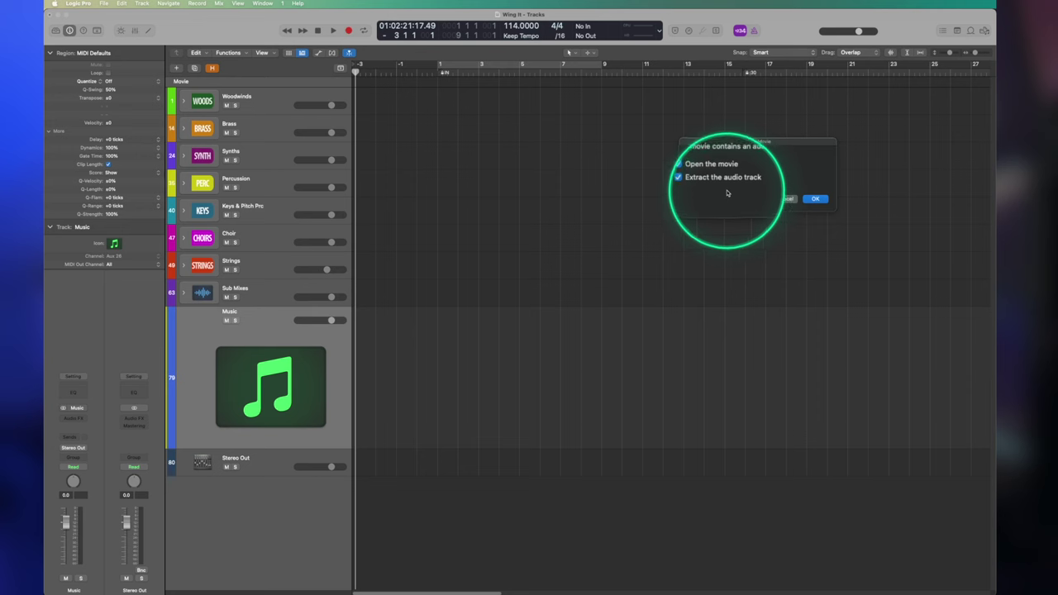
click(814, 199)
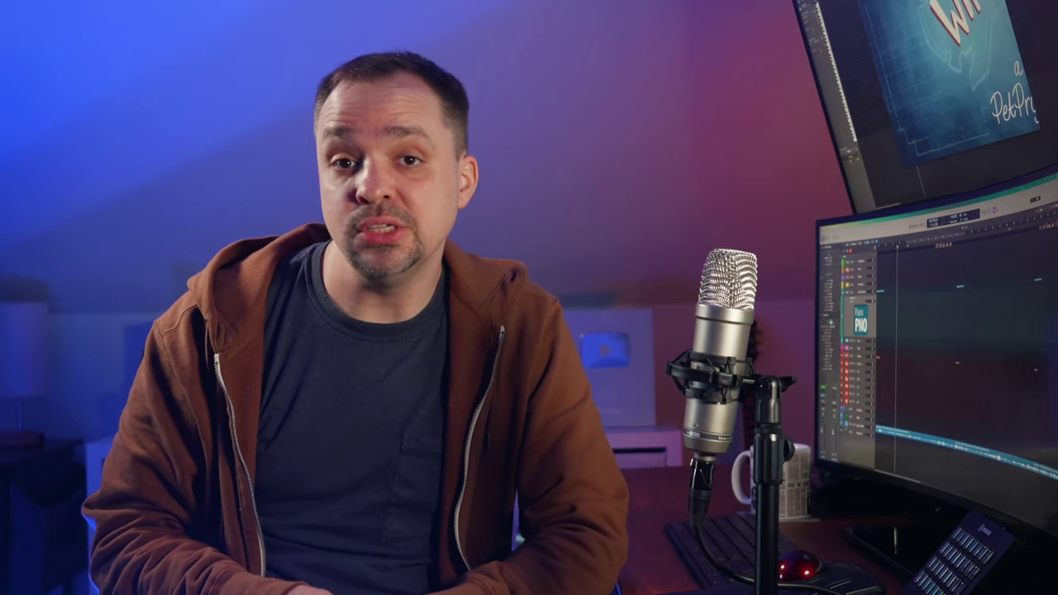
click(805, 266)
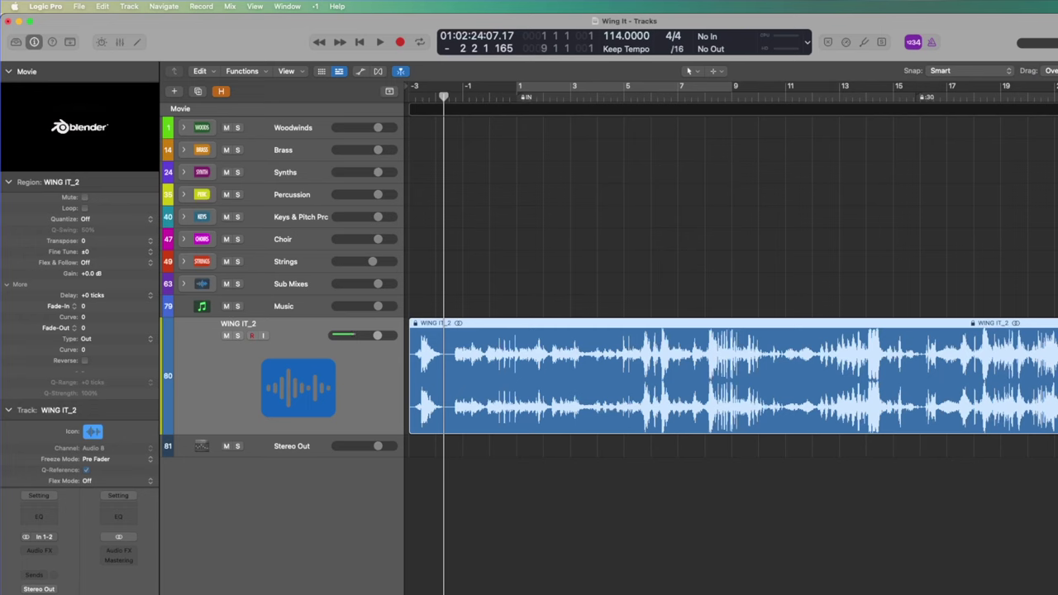
Open the project's synchronization settings
click(79, 6)
mouse_move(98, 190)
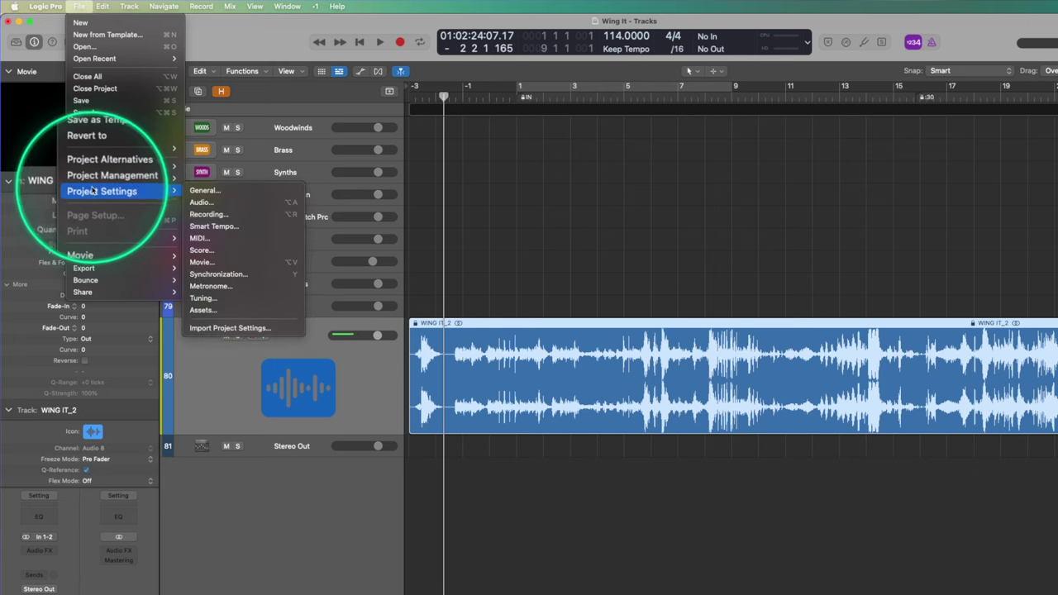
click(227, 276)
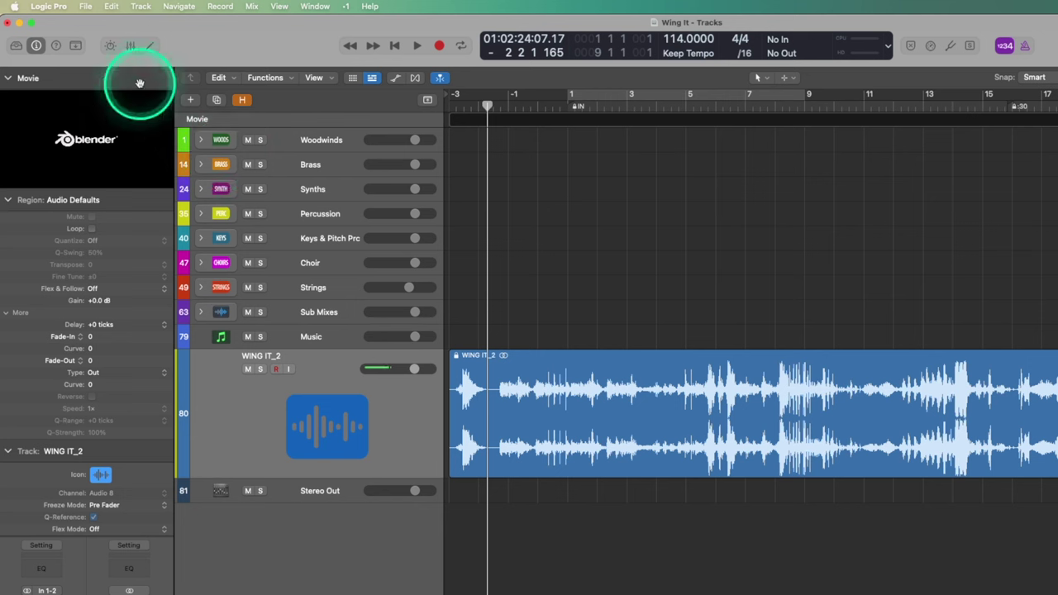
Set the movie's start position to 1.0.0.0 in the movie project settings
click(86, 6)
mouse_move(114, 208)
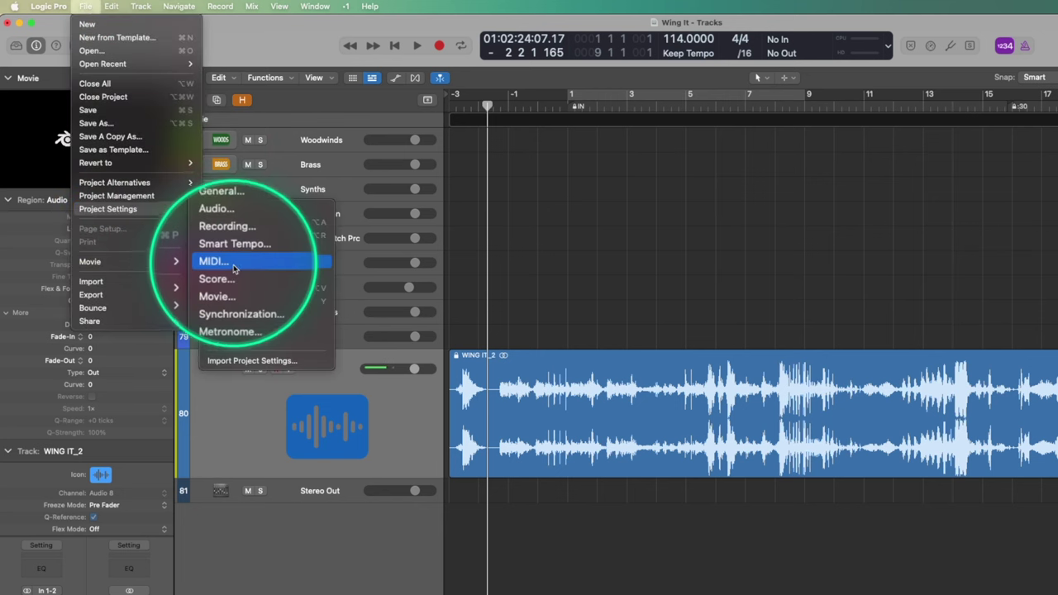
click(221, 288)
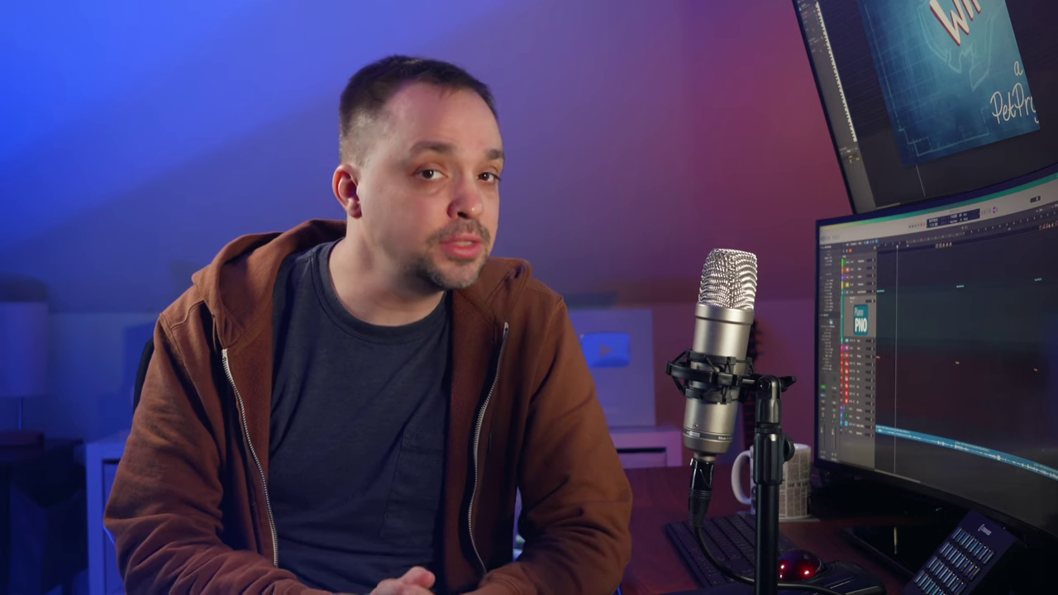
click(533, 385)
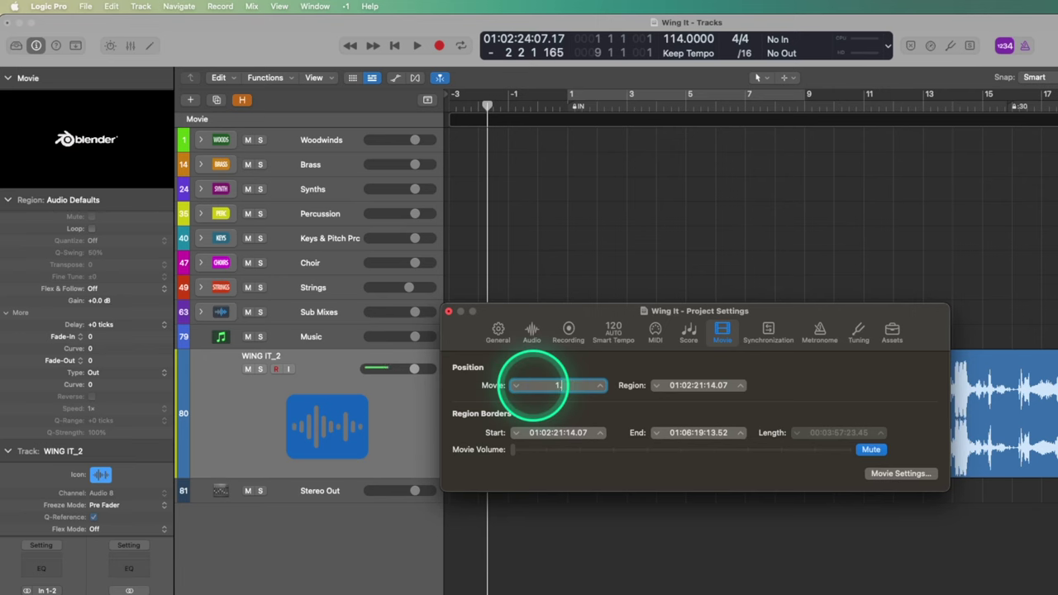
text(1.0.0.0)
key(Return)
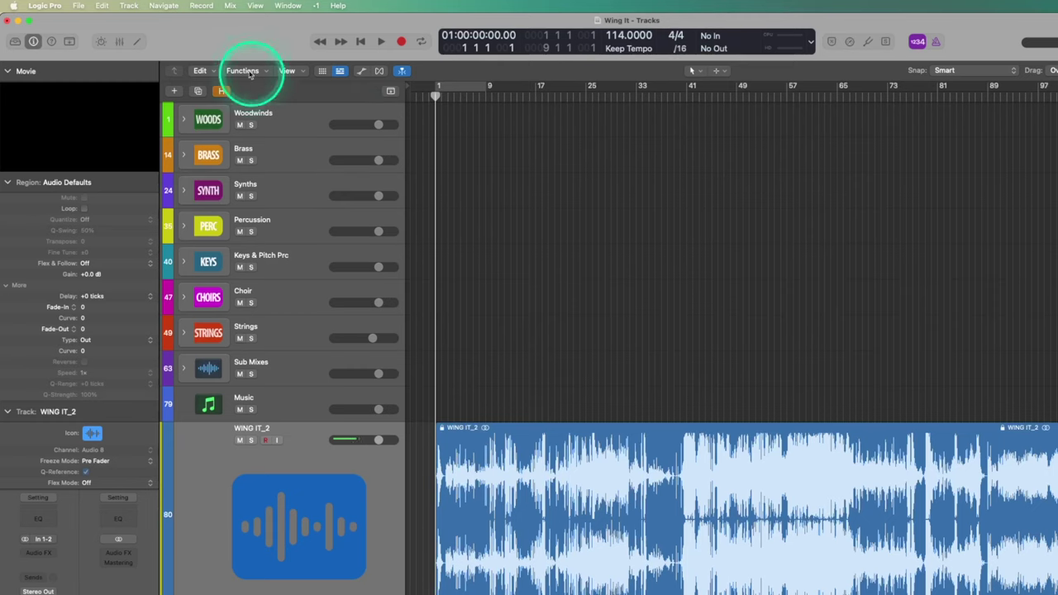
Show the global tracks and have only the Movie track enabled in the Global Tracks Configuration
click(134, 6)
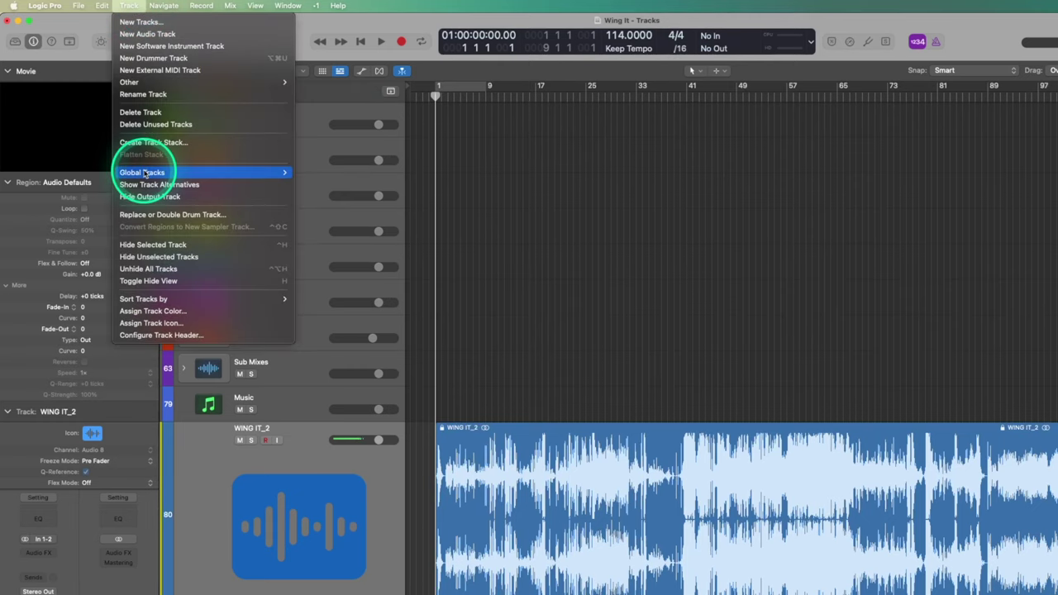
mouse_move(281, 173)
click(323, 174)
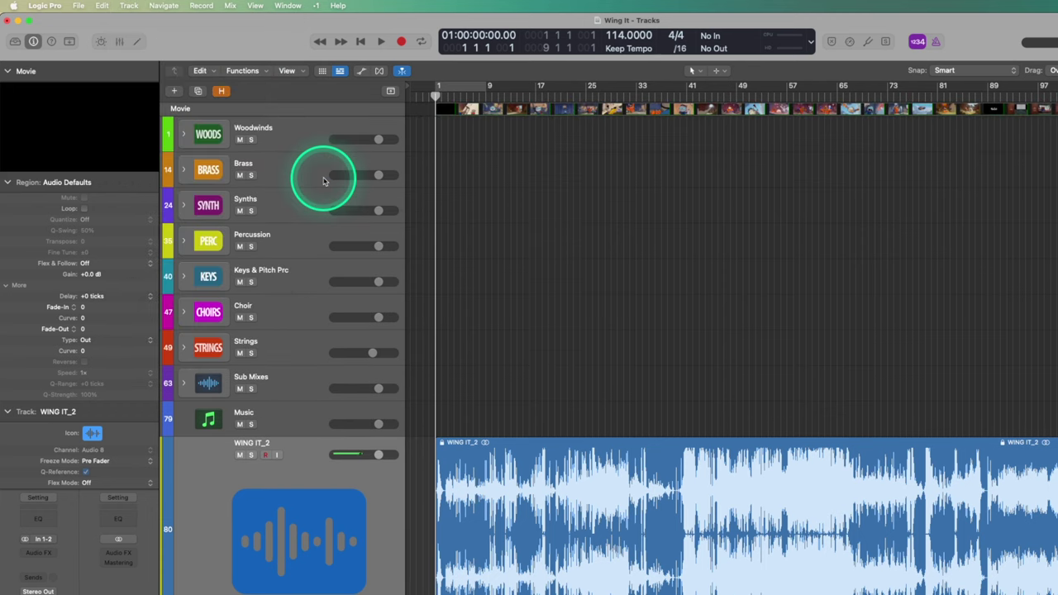
click(136, 7)
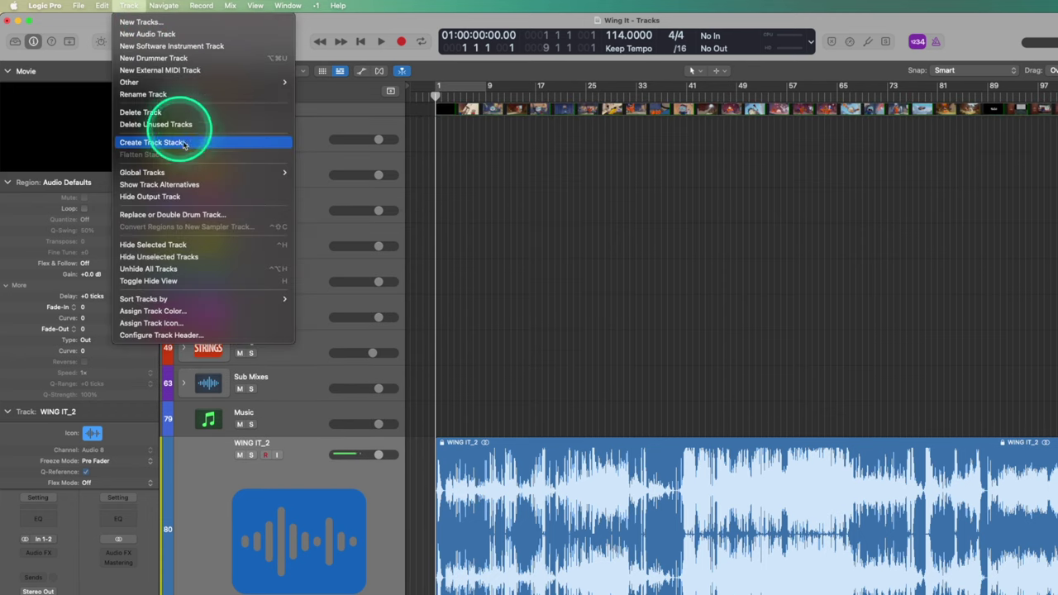
mouse_move(189, 170)
click(339, 189)
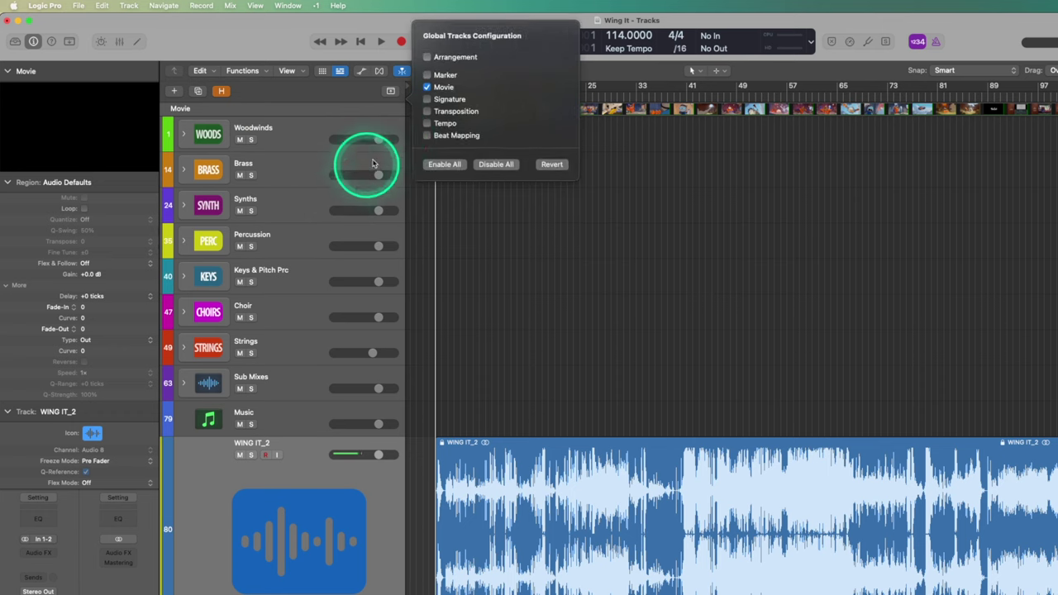
click(436, 86)
click(436, 87)
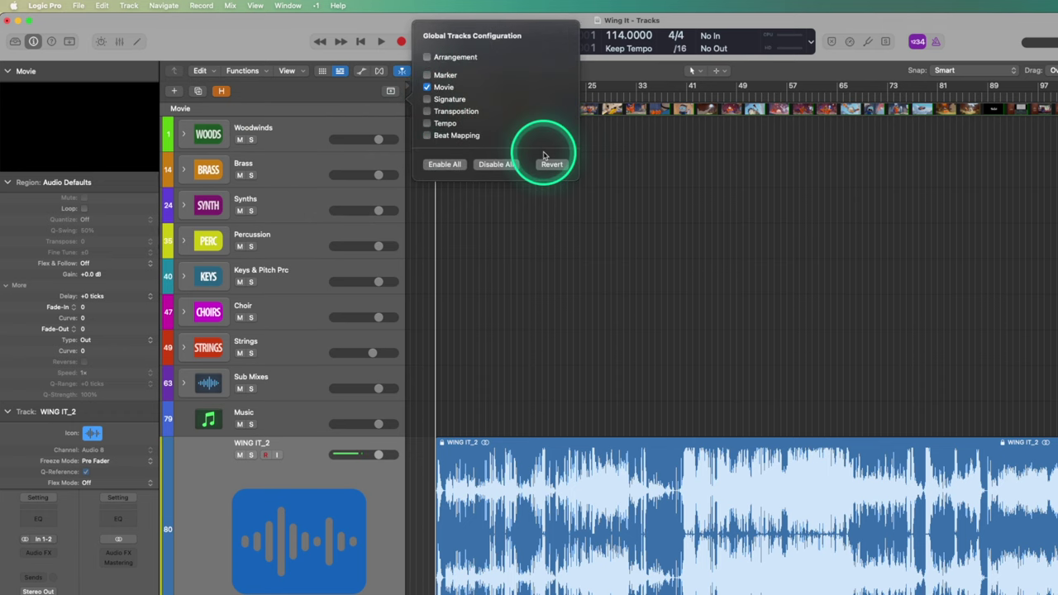
click(608, 257)
Create a marker set from the movie's scene cuts and look through the resulting marker list
click(180, 109)
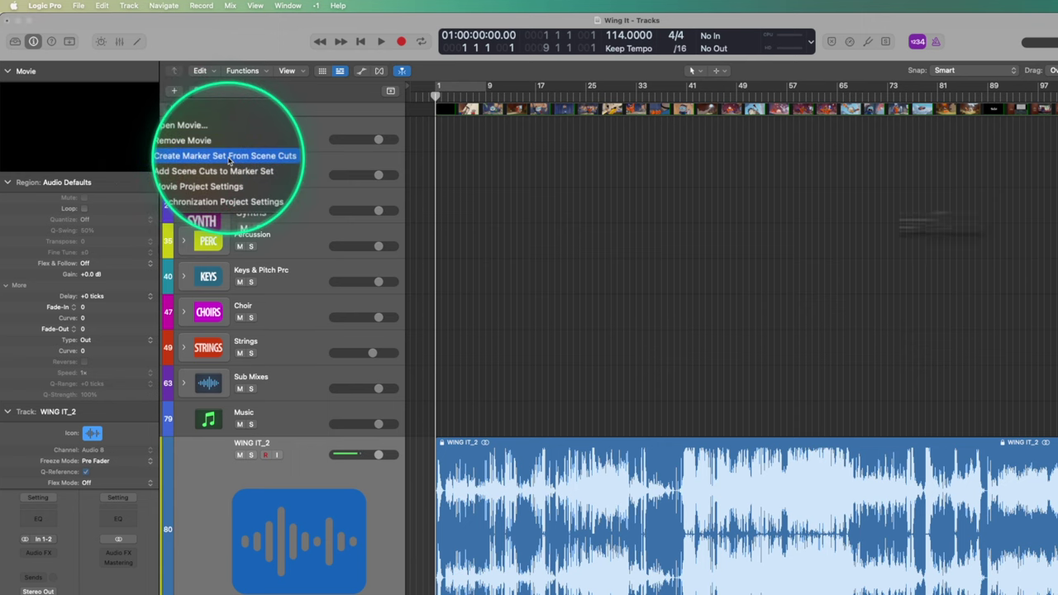
click(227, 159)
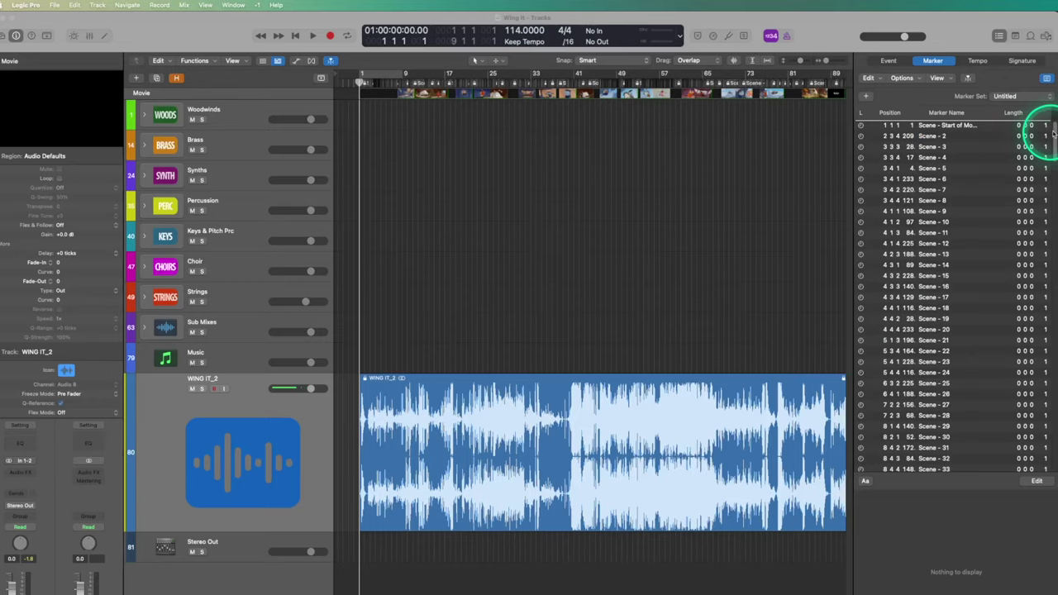
drag(1039, 135, 1056, 208)
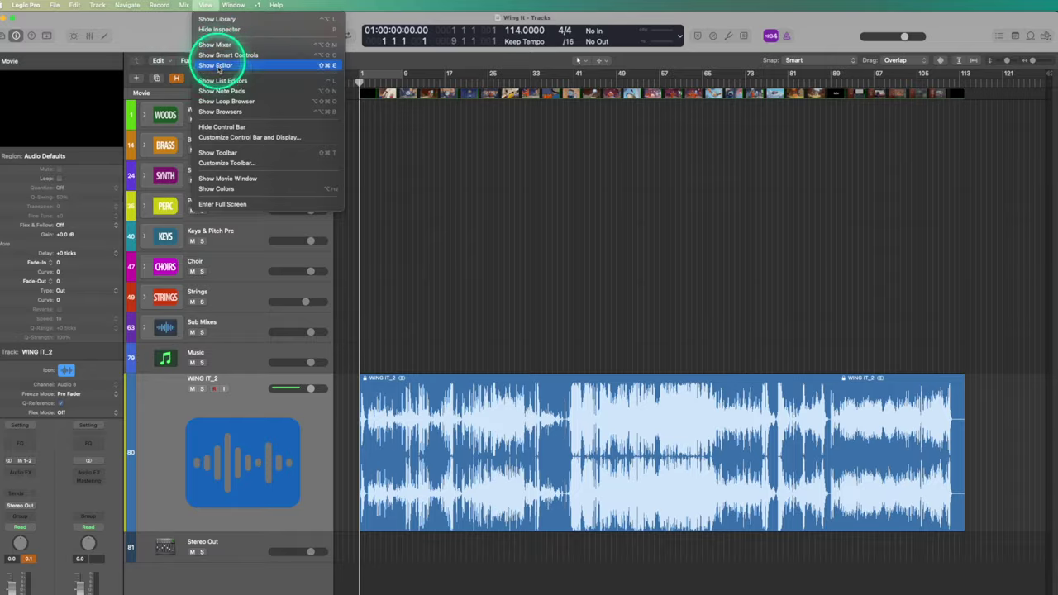
Open the marker list and show event positions and lengths as time
click(232, 80)
click(933, 61)
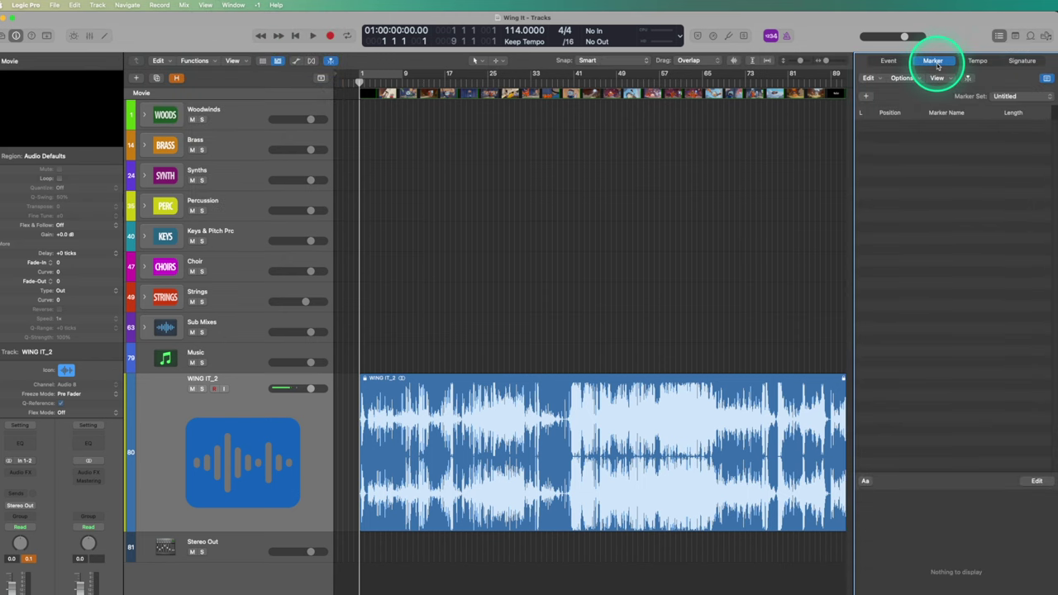
click(941, 78)
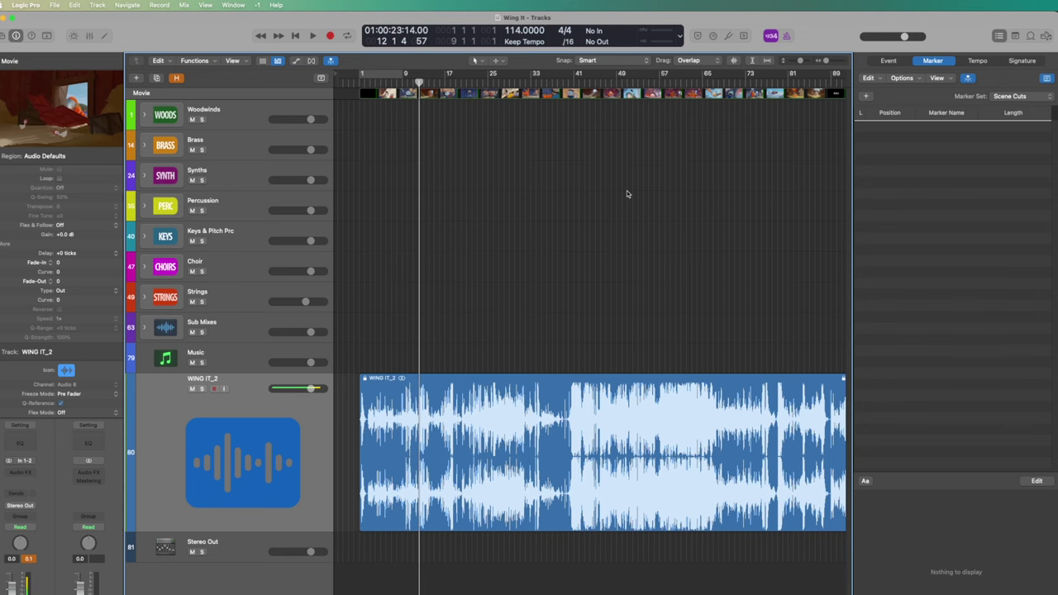
Create an unrounded marker named "dog enters" at 01:00:23:14.00 and lock its SMPTE position
click(898, 83)
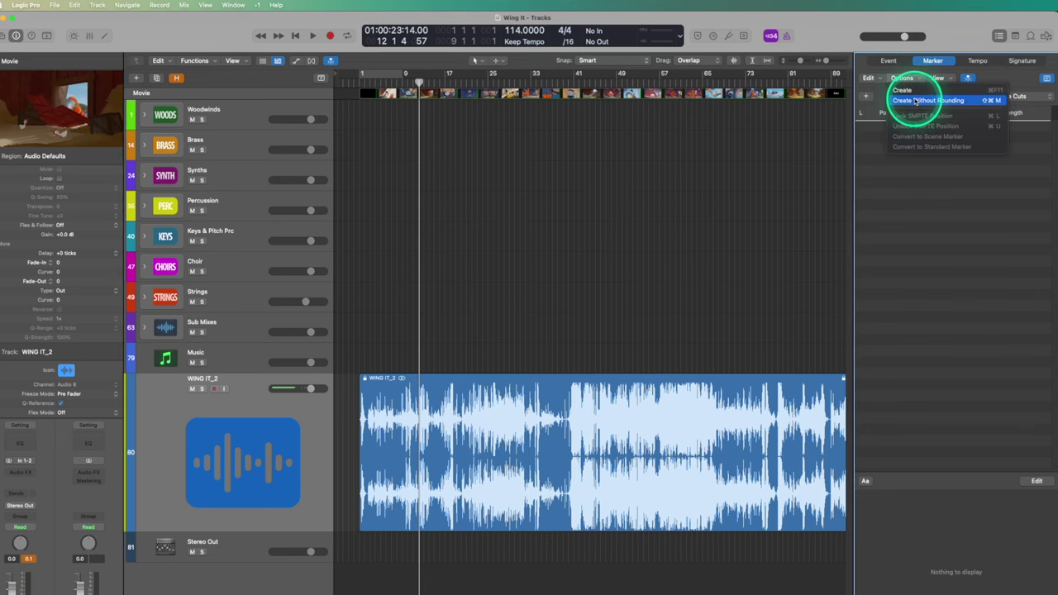
click(915, 100)
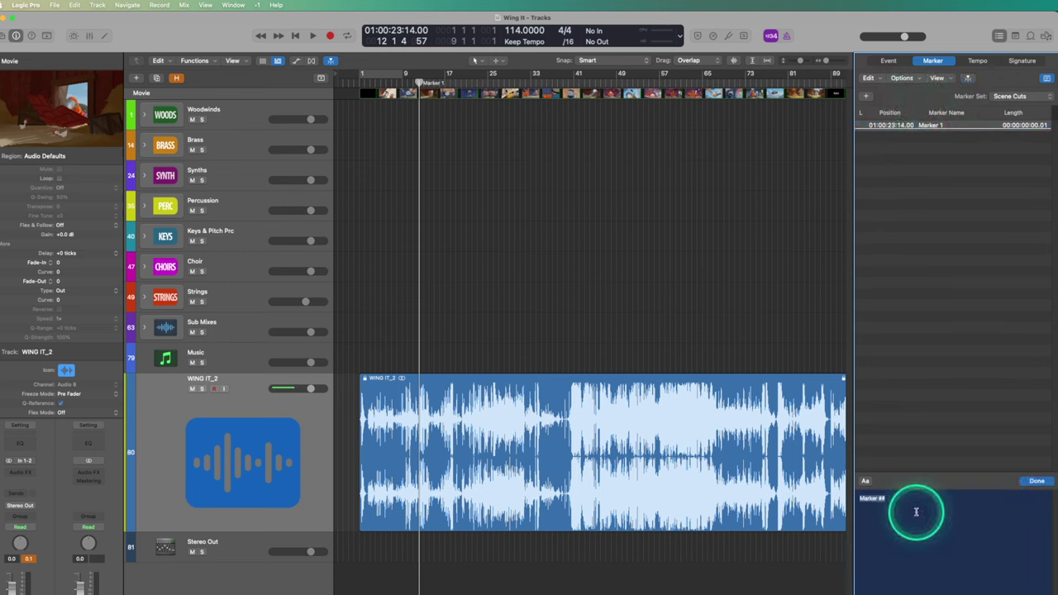
text(s)
right_click(929, 125)
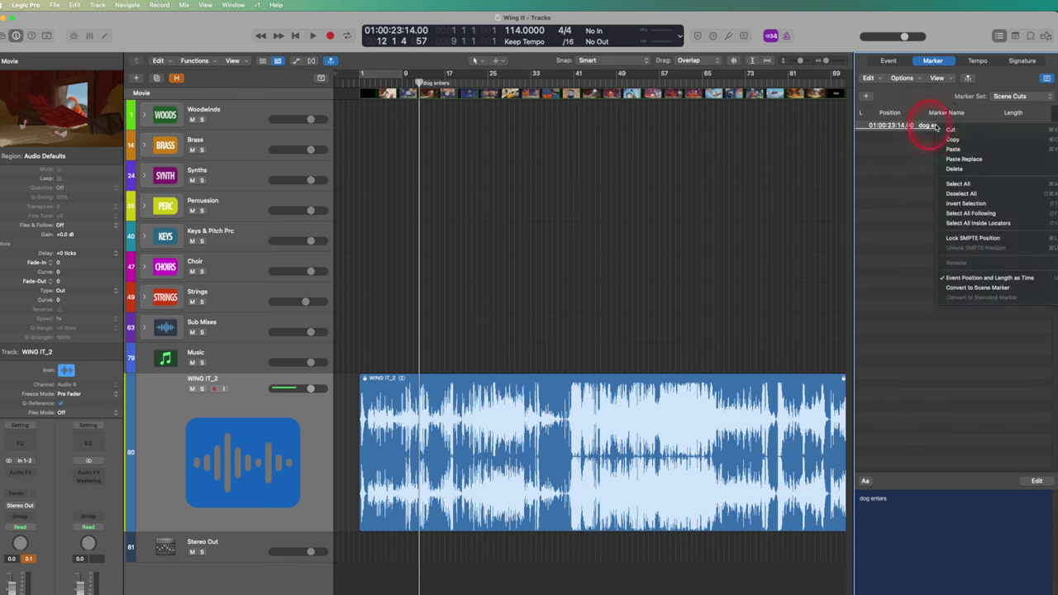
click(961, 240)
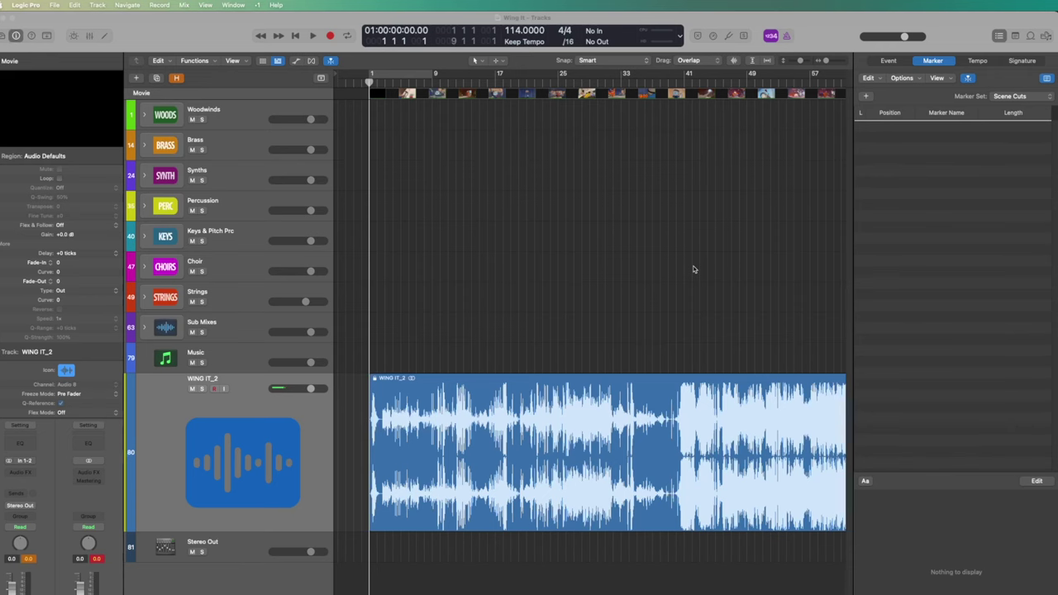
Set the SMPTE position of the tempo event at bar 1 to 01:00:03:15.00 and reopen that position for editing
click(978, 61)
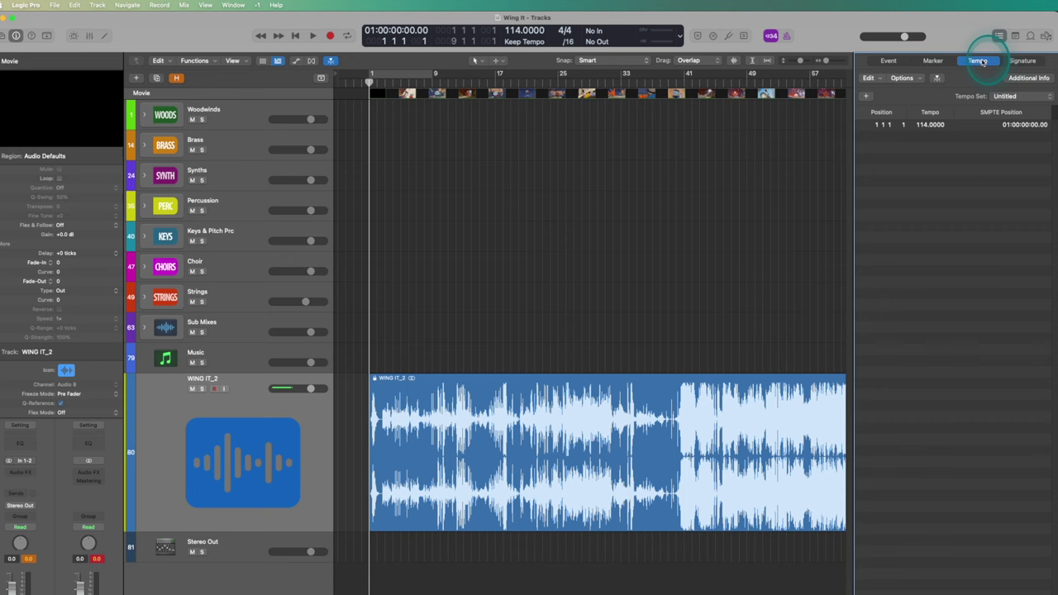
click(980, 208)
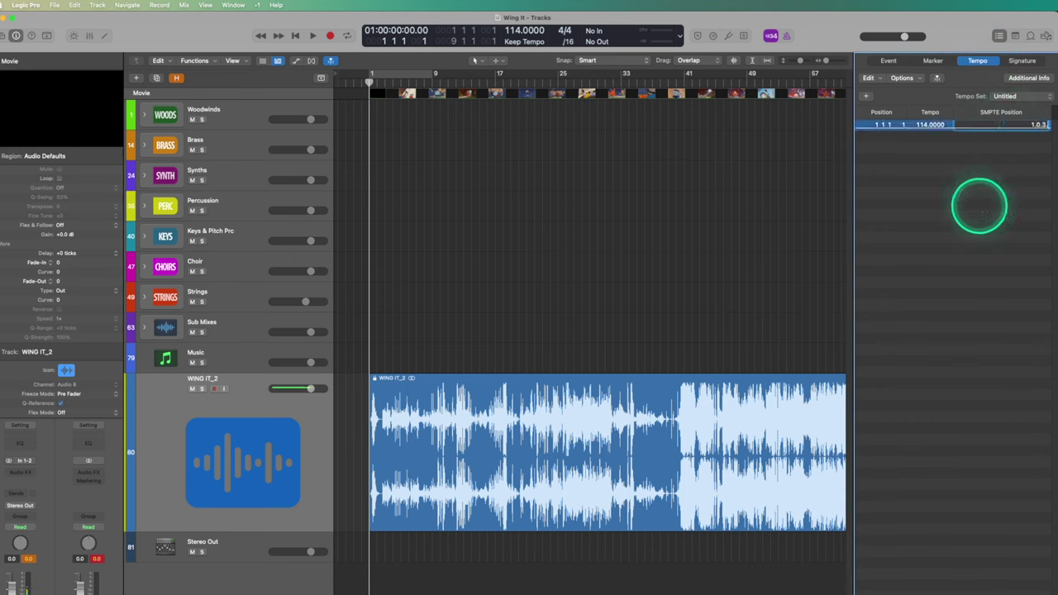
key(Return)
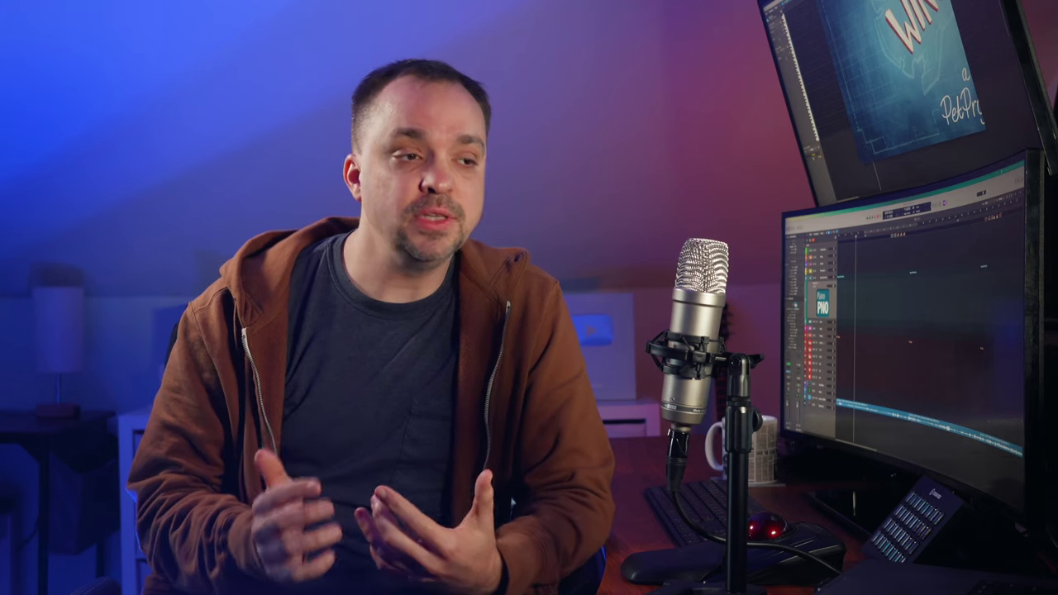
double_click(1027, 125)
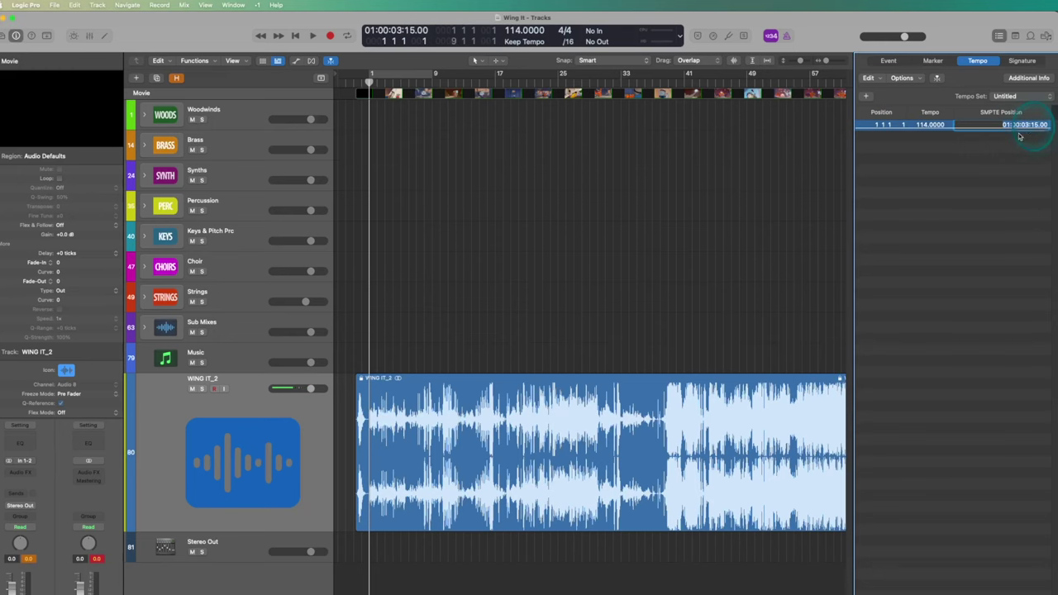
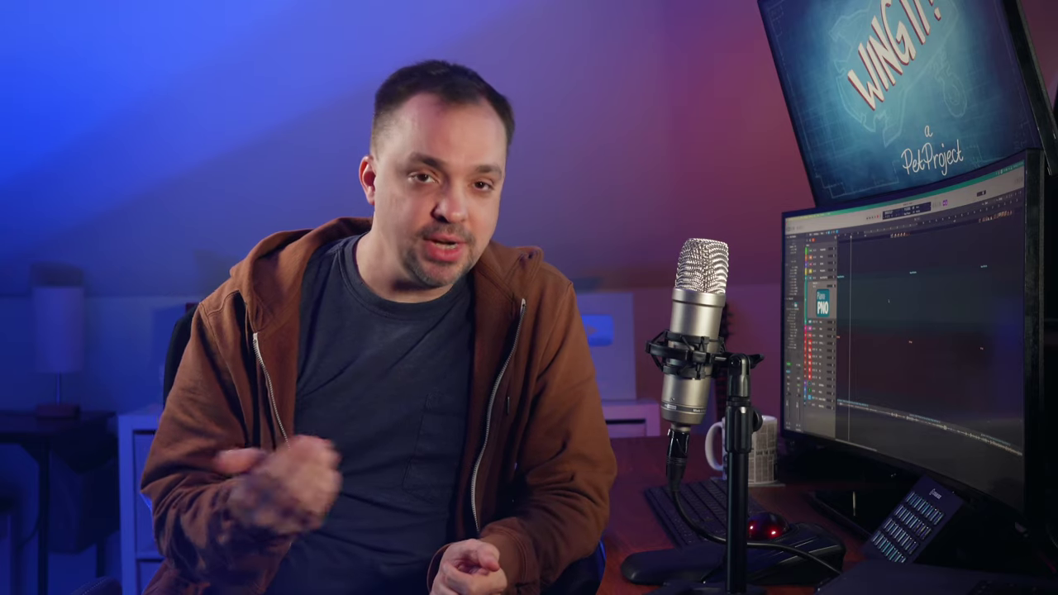
Add a 108 BPM tempo event at bar 10, at the "door opens" marker, in the tempo list
click(719, 177)
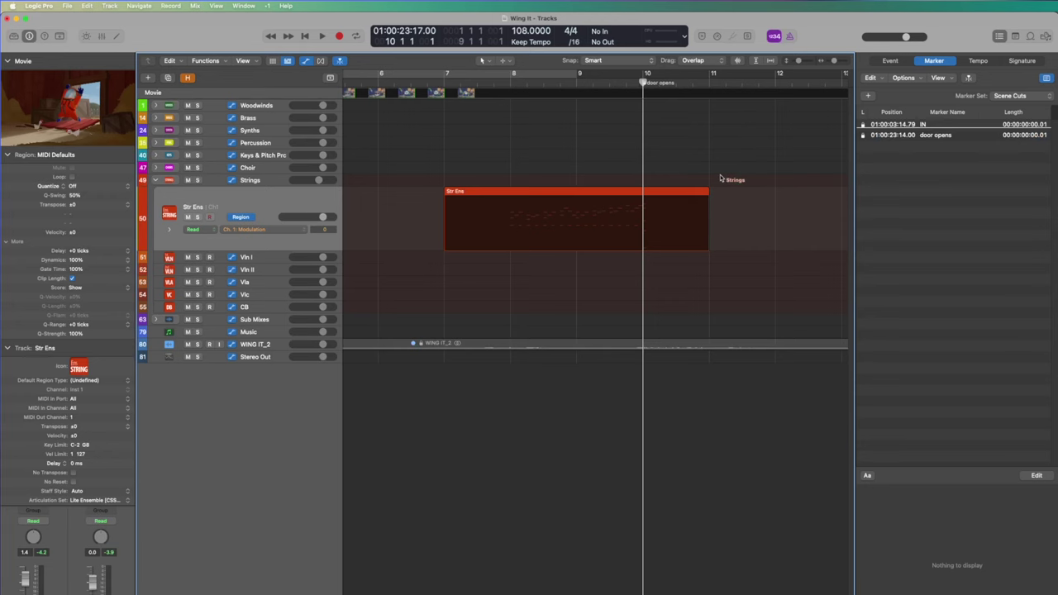
click(978, 60)
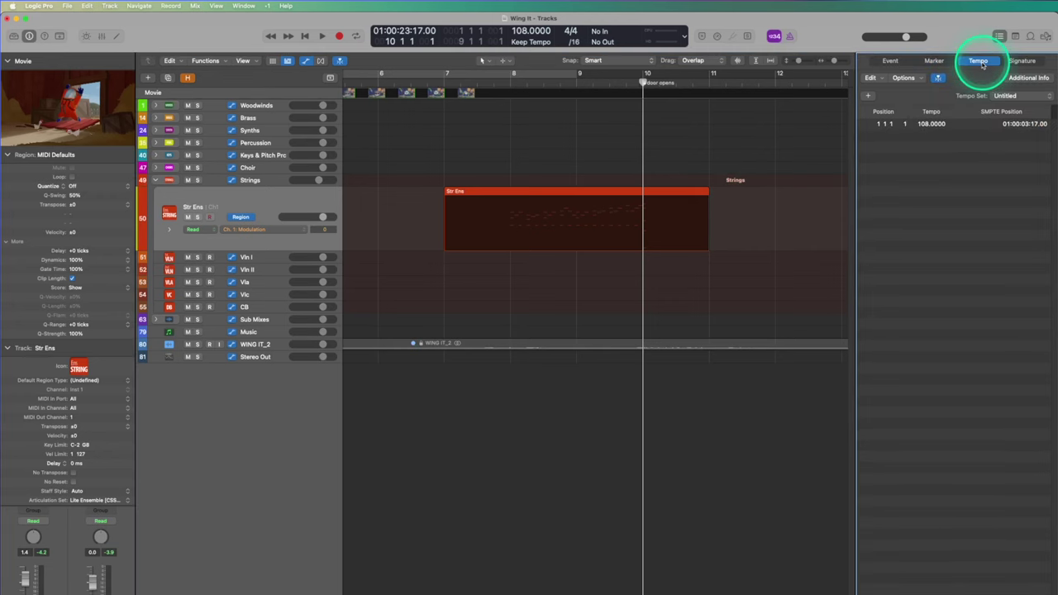
click(868, 97)
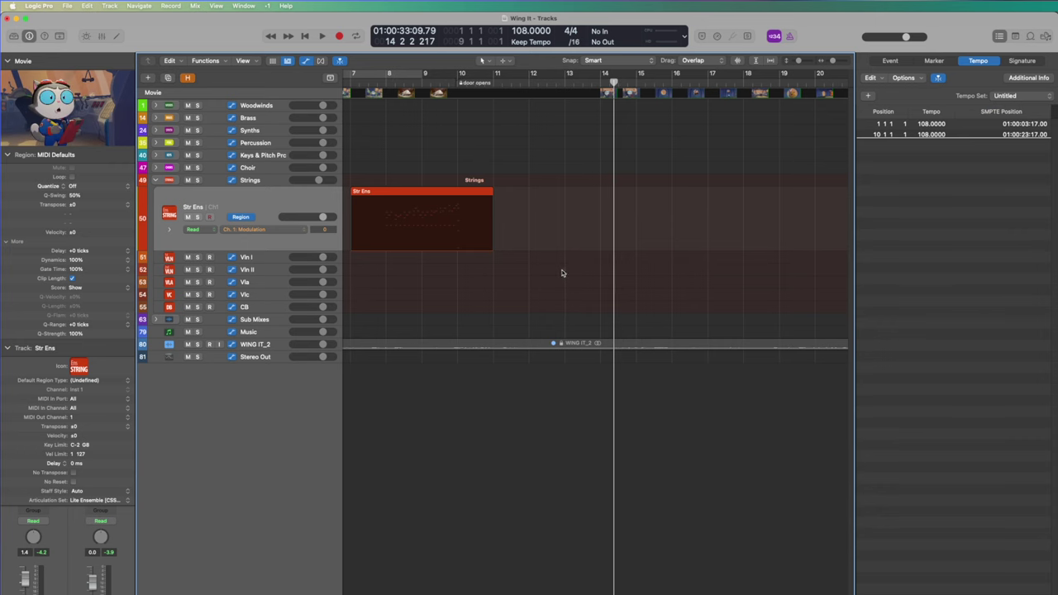
Create an unrounded marker named "cat surprised" at the playhead in bar 14, locked to its SMPTE position
click(934, 60)
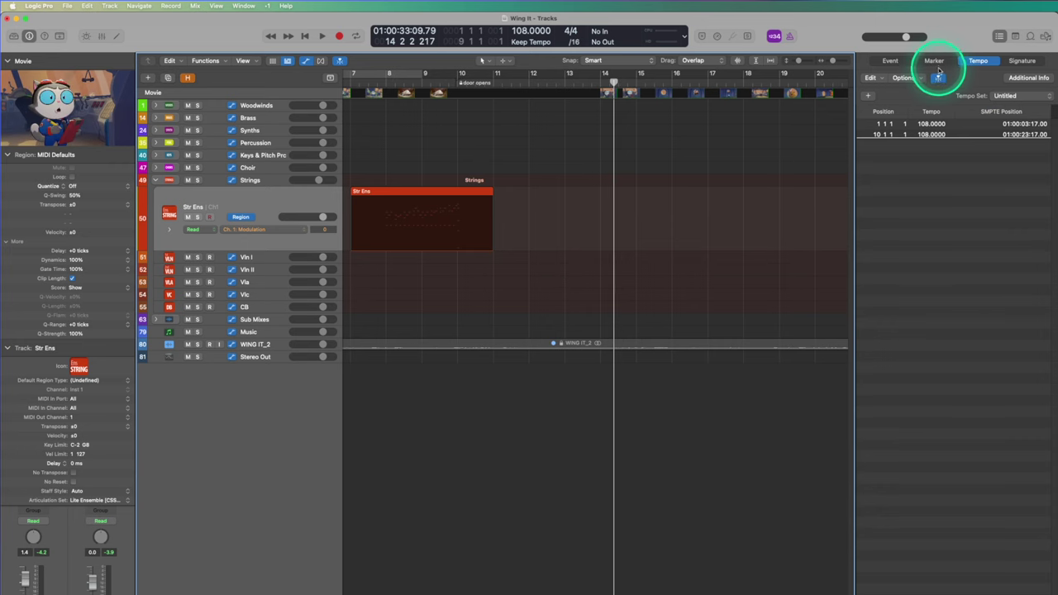
click(903, 78)
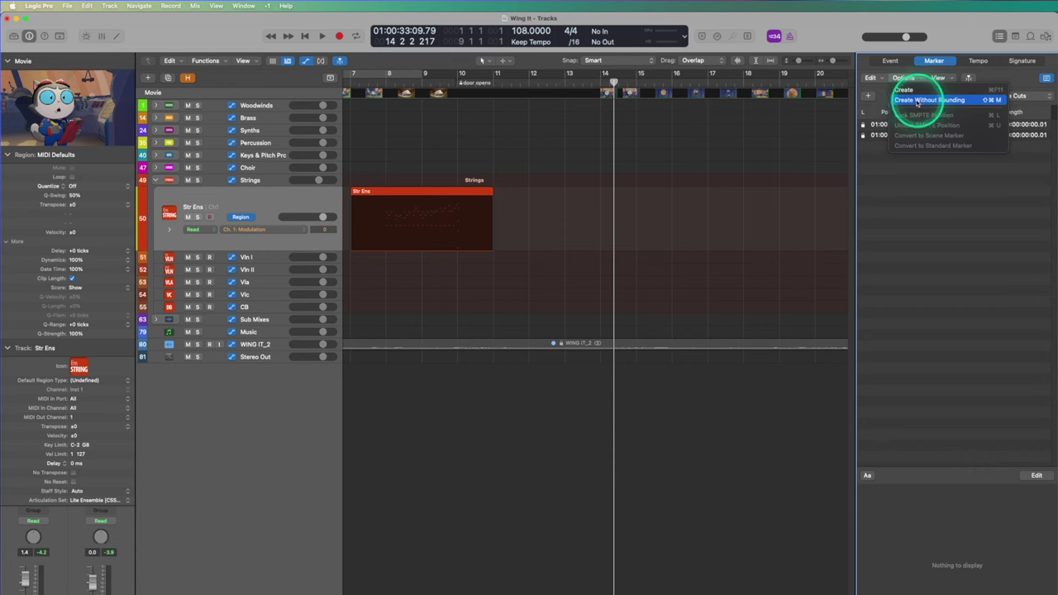
click(916, 101)
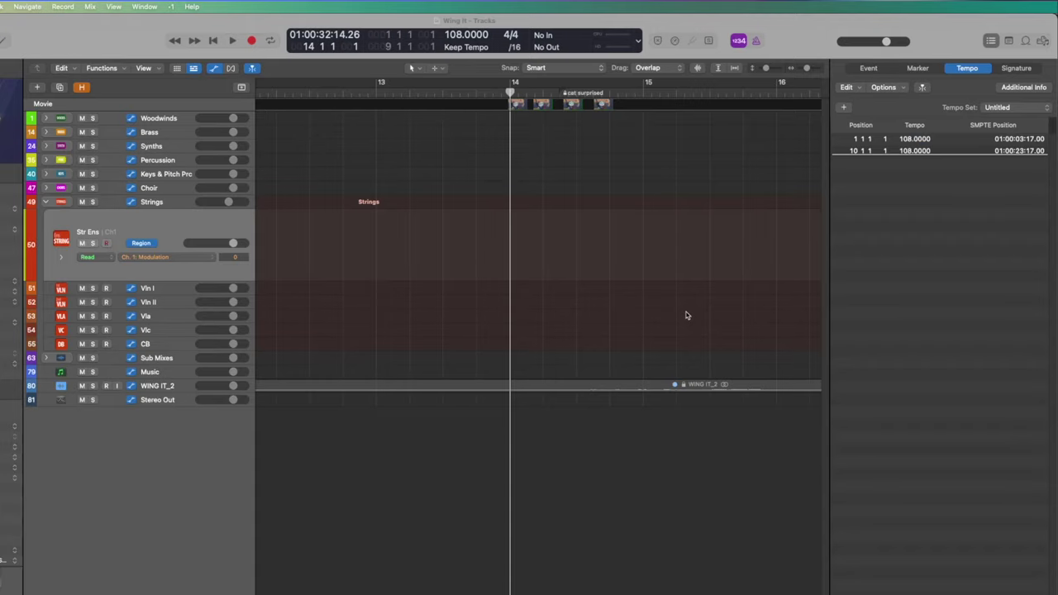
double_click(914, 151)
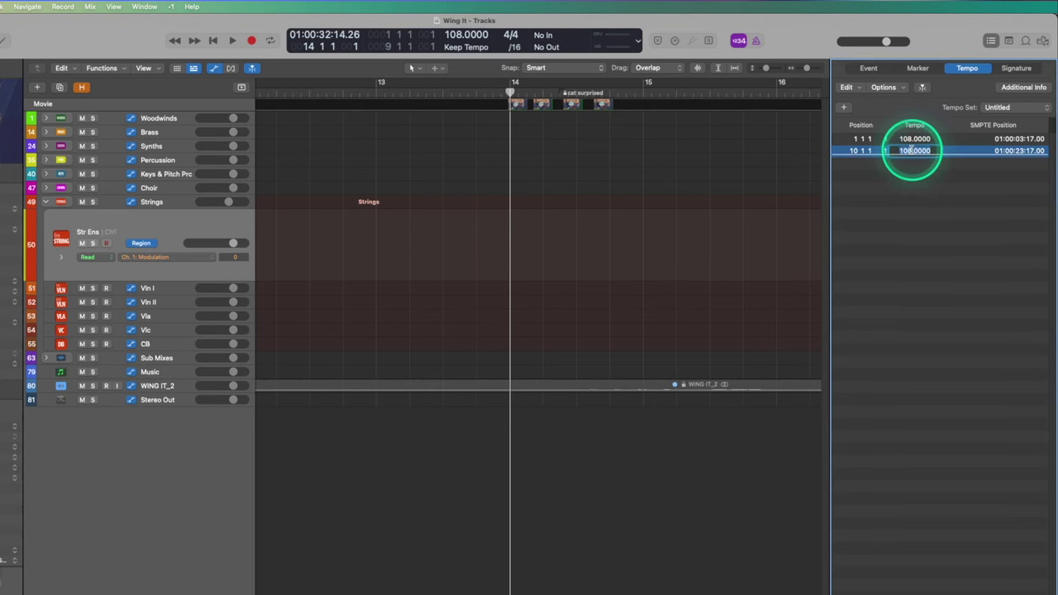
key(Return)
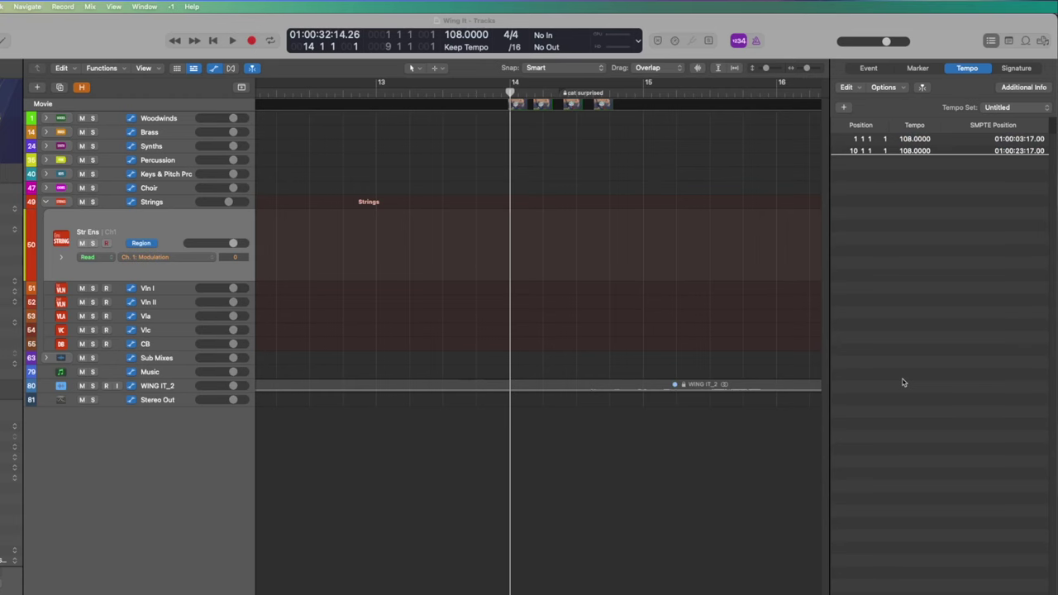
click(903, 382)
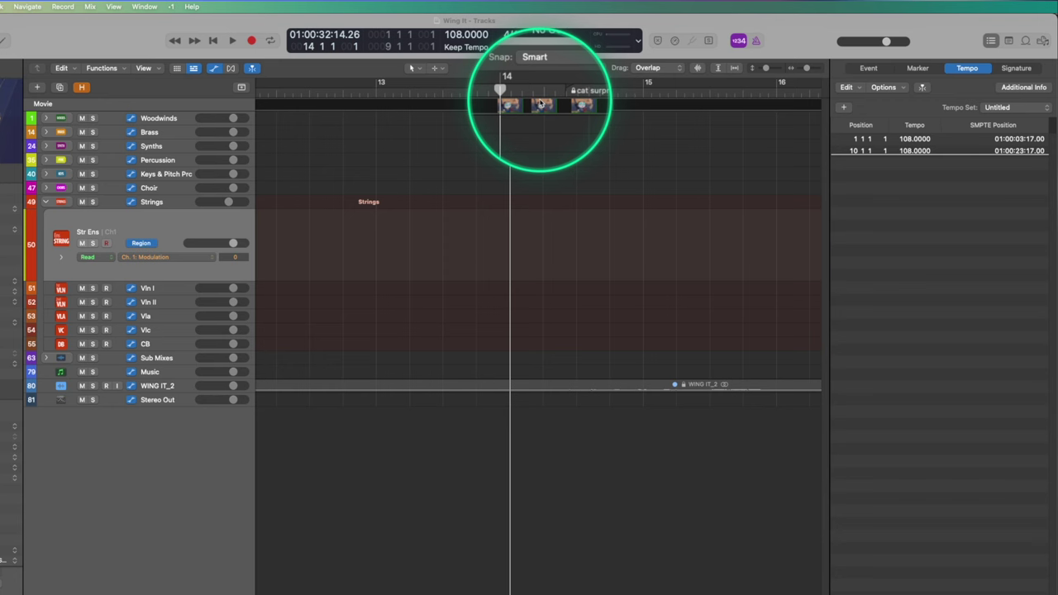
Move the playhead to bar 13 and add a 5/4 time signature there
key(comma)
click(1018, 68)
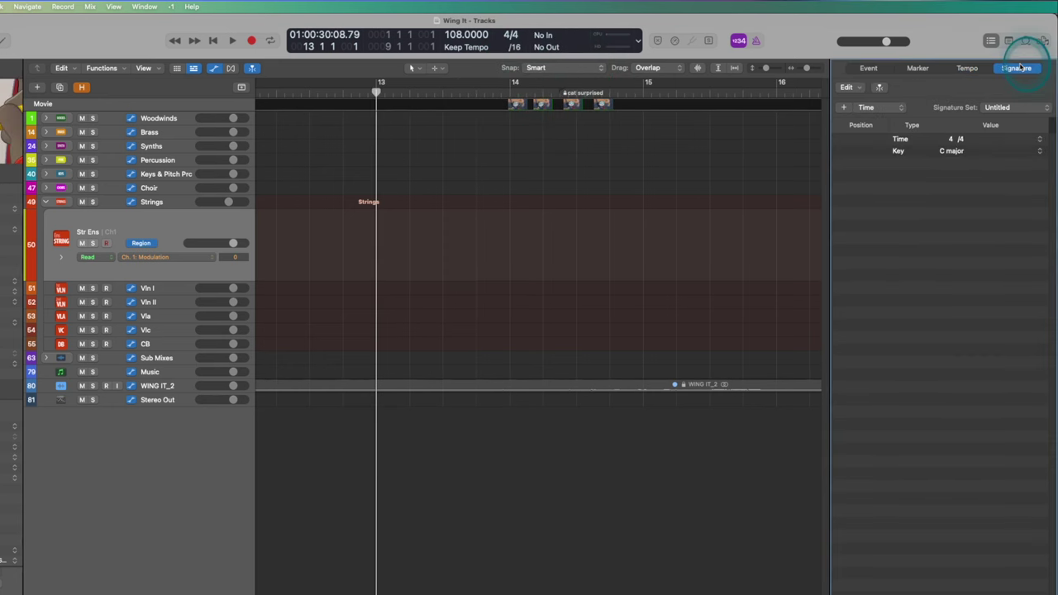
click(844, 107)
text(5)
key(Return)
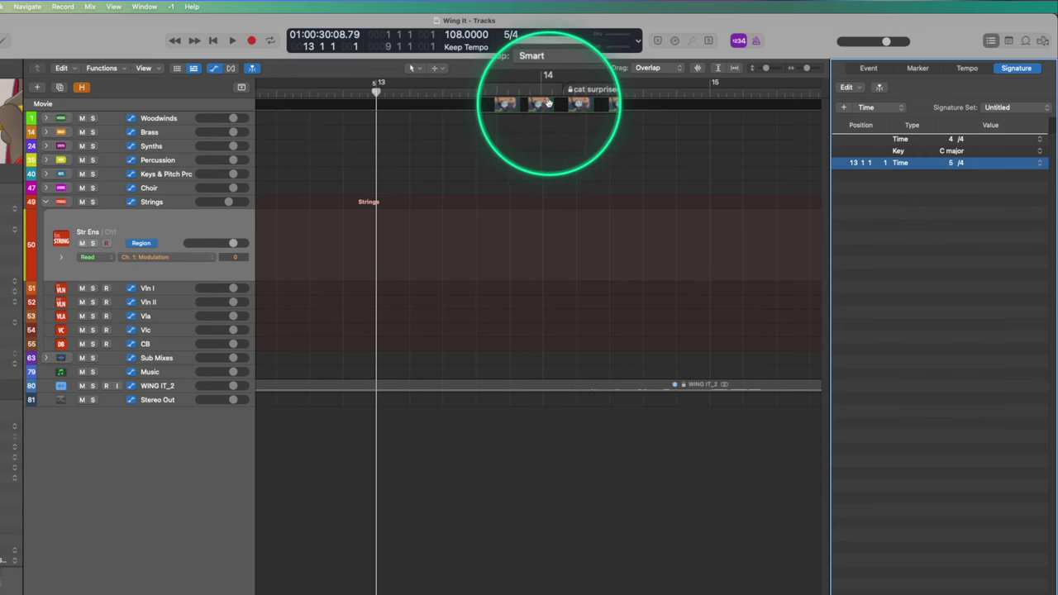
Set the tempo of the bar 10 tempo event to 105 BPM
click(967, 67)
double_click(909, 150)
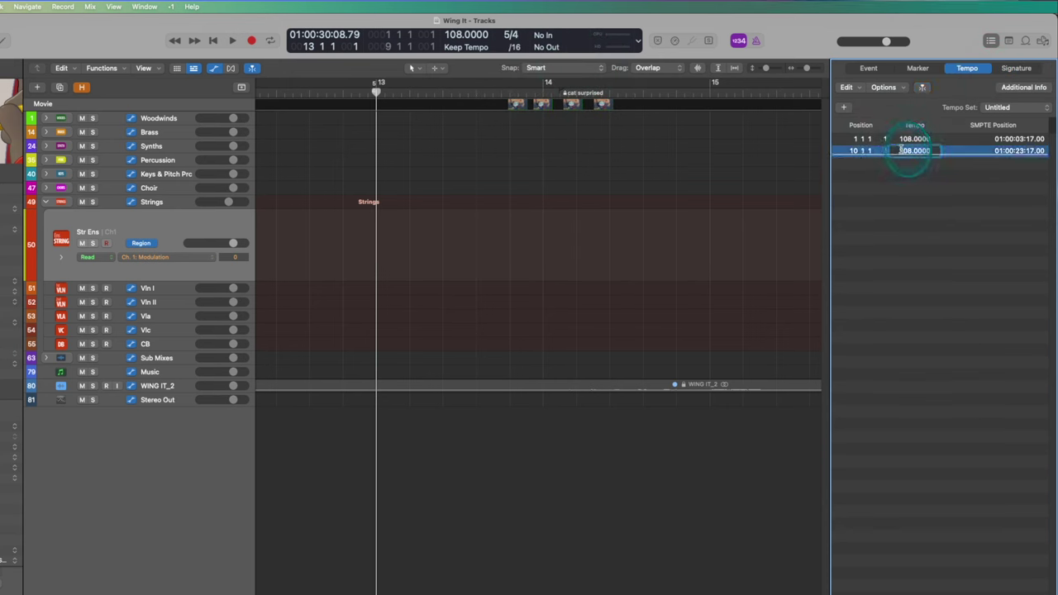
text(105)
key(Return)
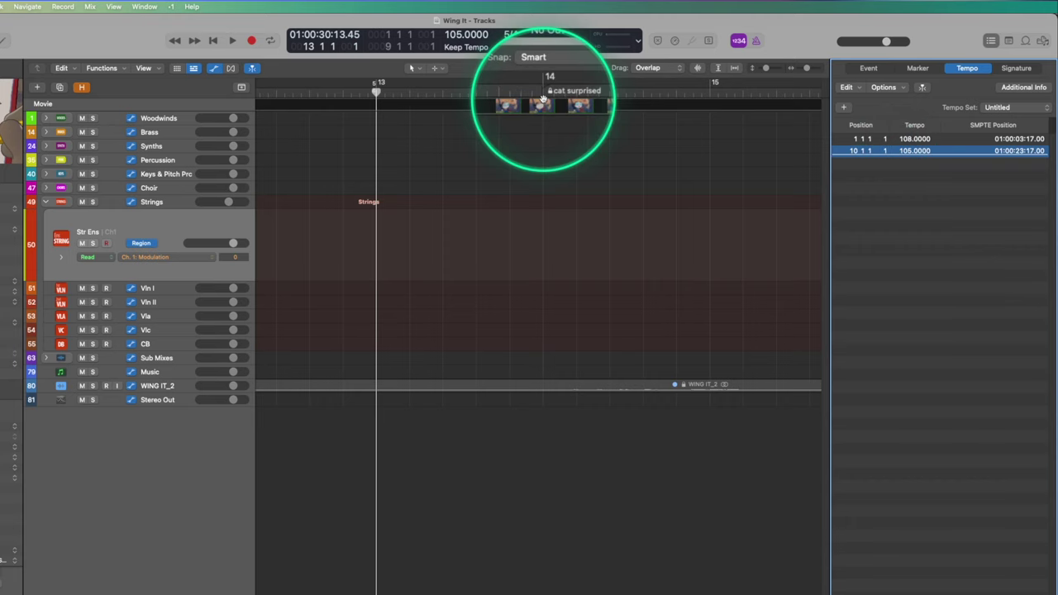